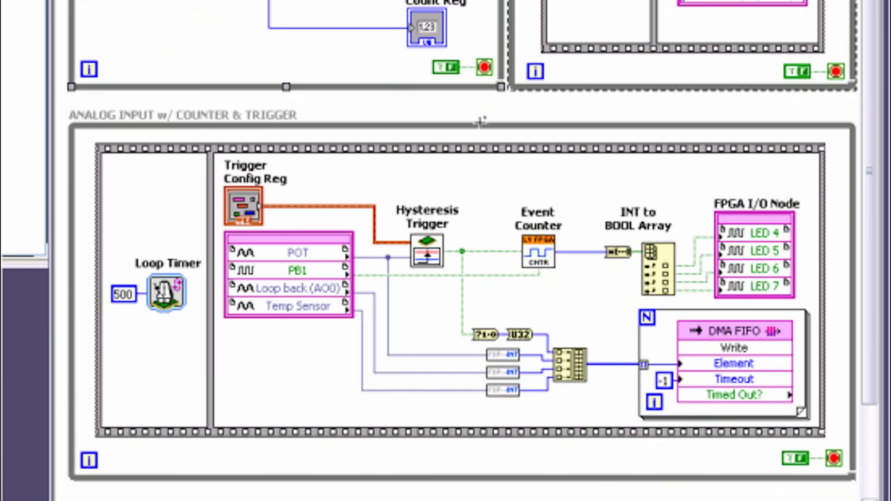
Step: Select the analog input counter loop, the FPGA Target, and the IPCore.vhdl project file
click(480, 129)
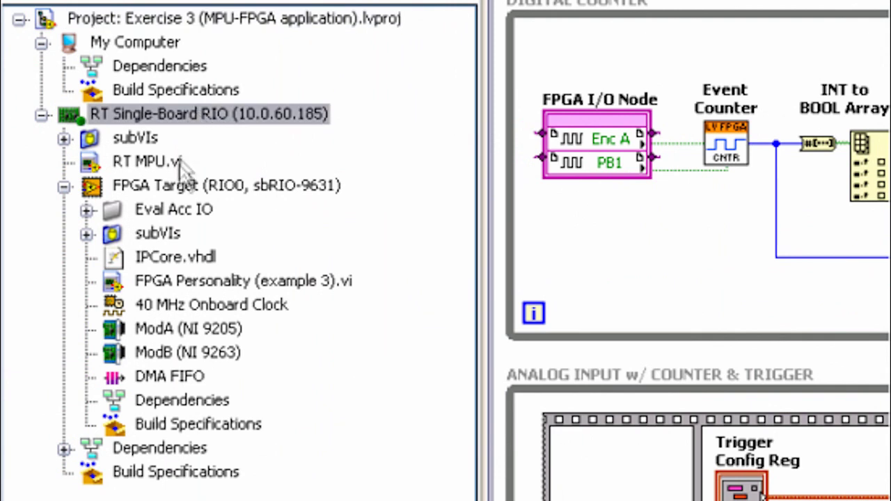
click(179, 186)
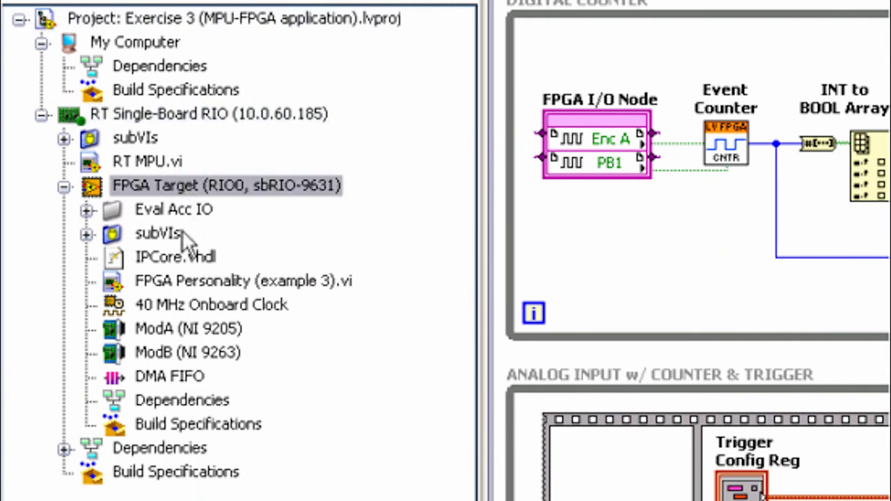
click(185, 263)
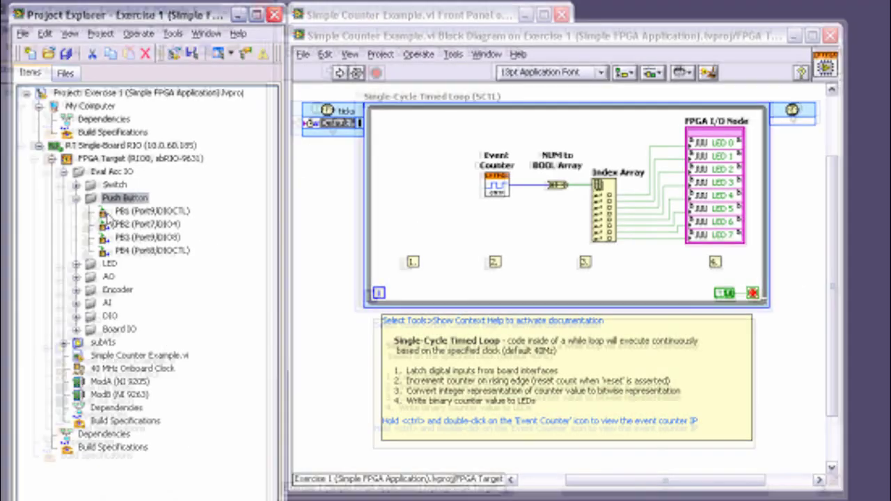
Step: Add a PB1 I/O node left of Event Counter in the timed loop, with Enc A as second input
drag(104, 221, 405, 186)
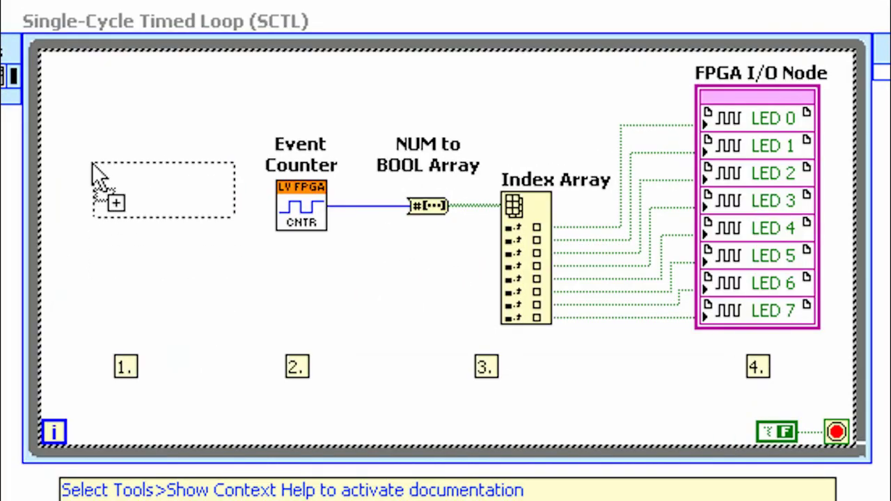
drag(85, 167, 85, 168)
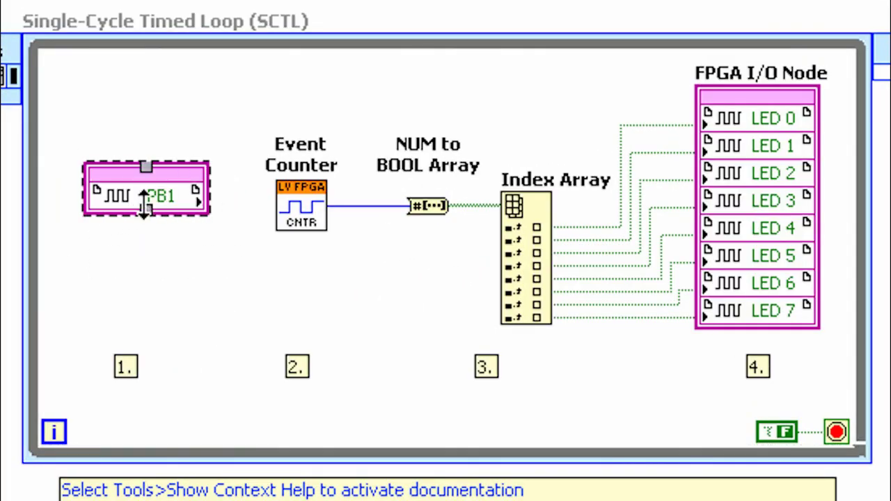
drag(145, 226, 145, 240)
right_click(170, 228)
mouse_move(243, 284)
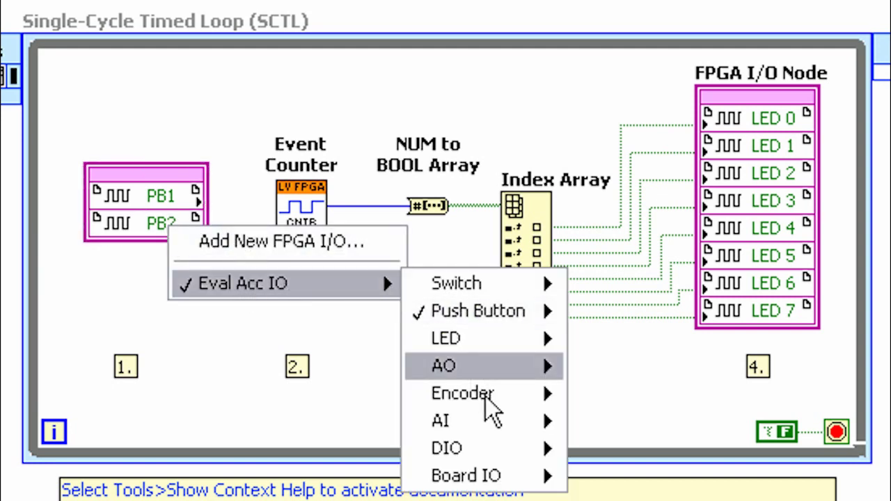
mouse_move(463, 393)
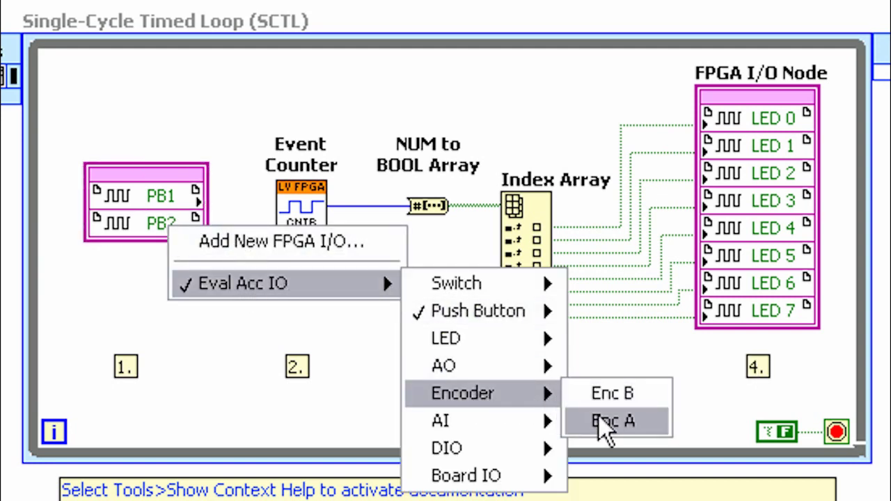
click(601, 423)
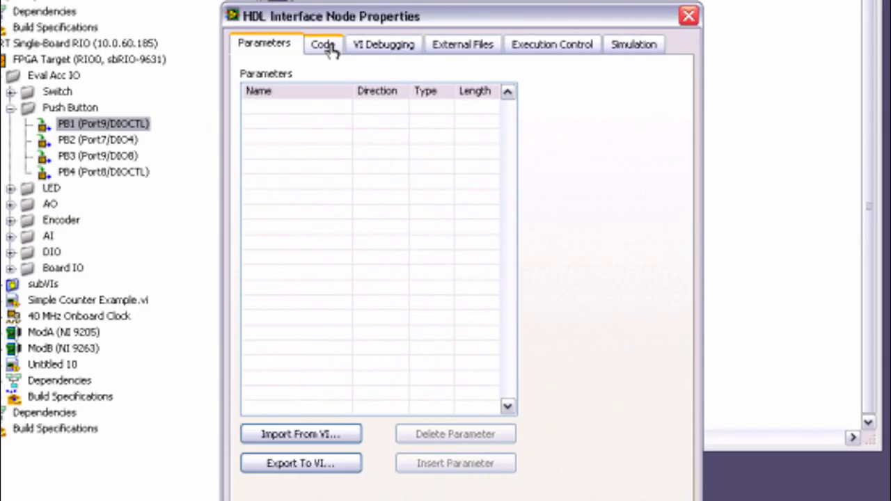
Step: View the HDL node's Code settings and select the hdlnode generic and port declarations
click(331, 47)
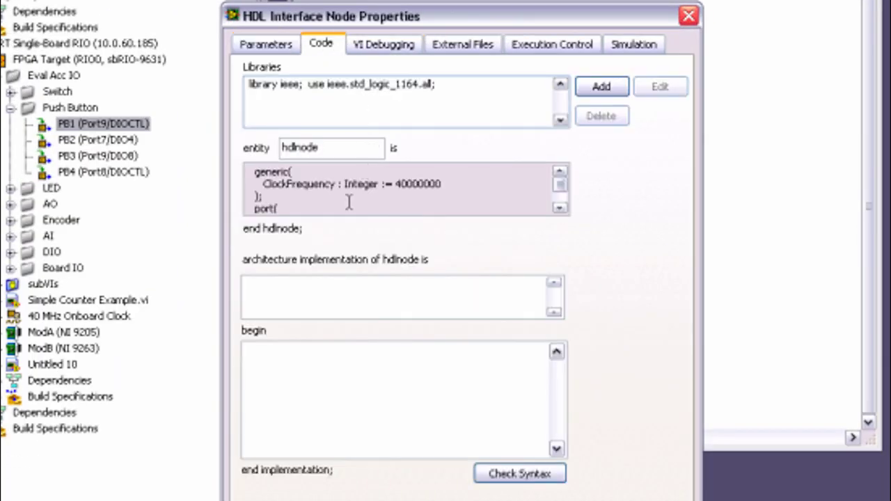
drag(279, 209, 253, 165)
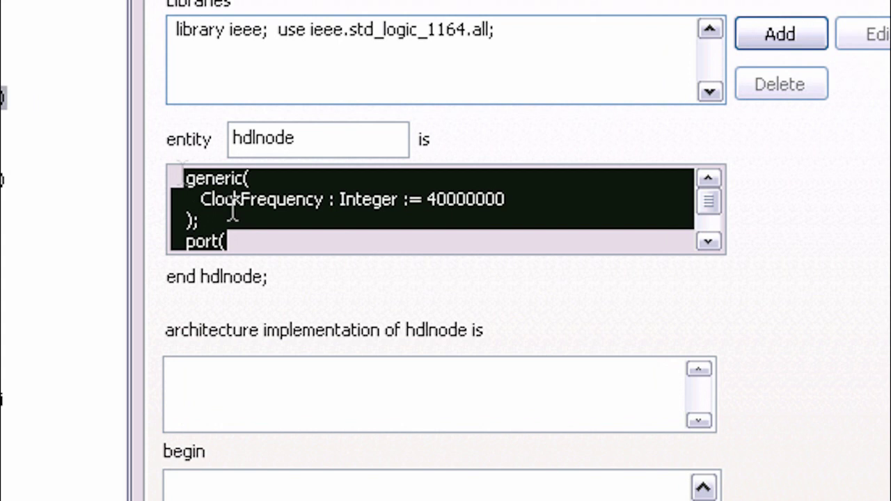